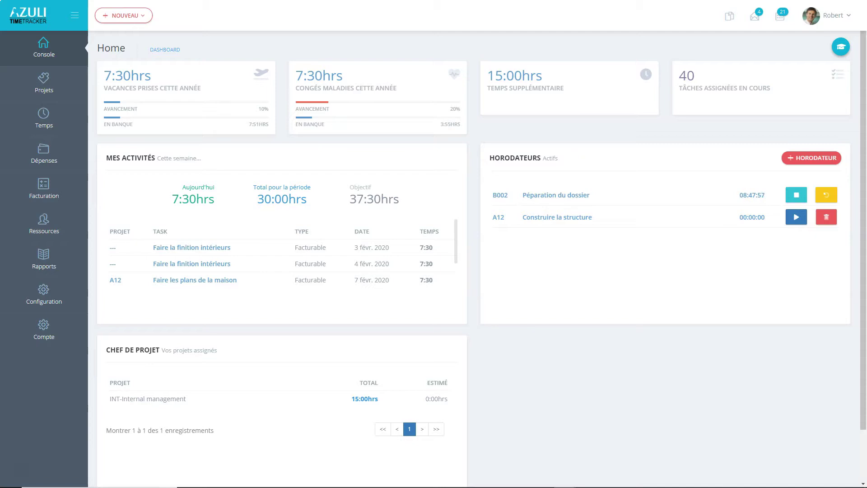
mouse_move(54, 112)
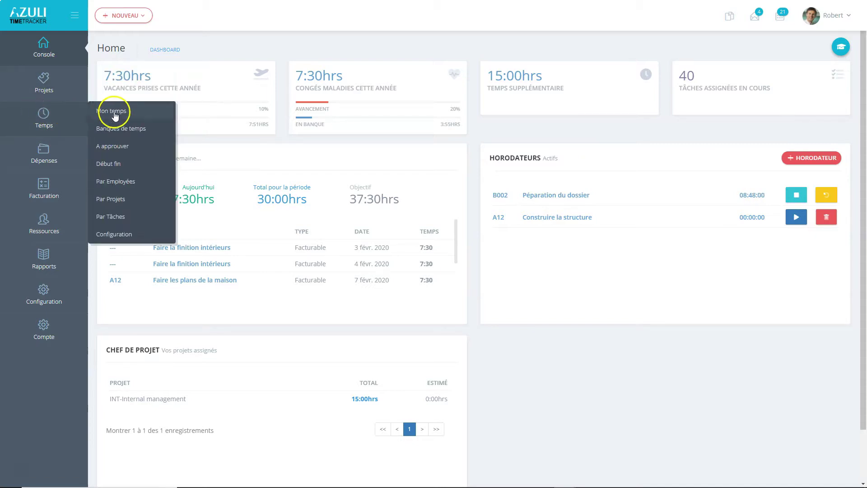
click(122, 236)
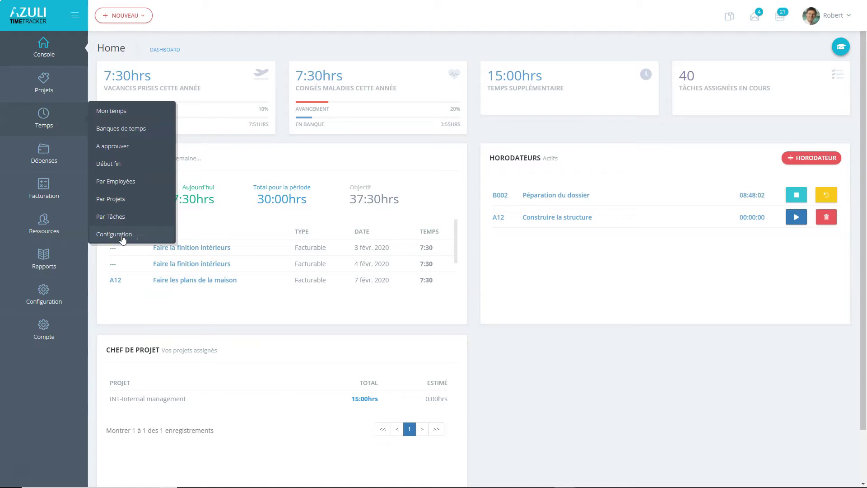
click(44, 228)
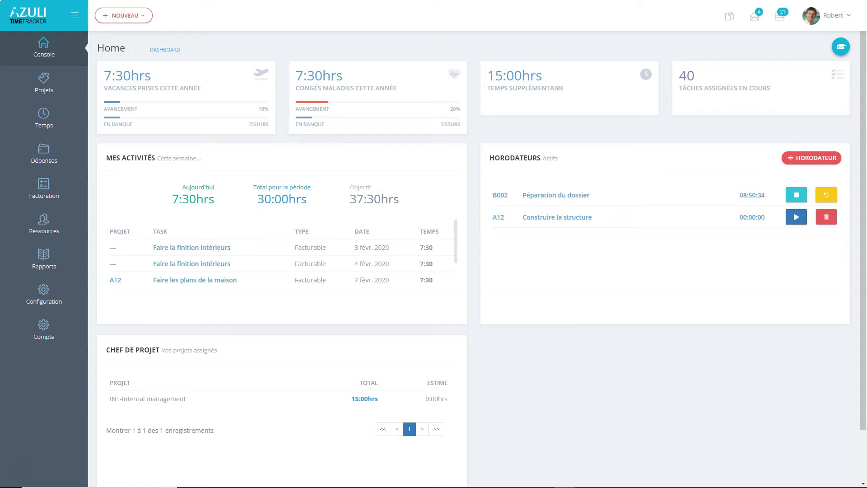
View the vacation time bank from the dashboard and return to the console.
click(204, 96)
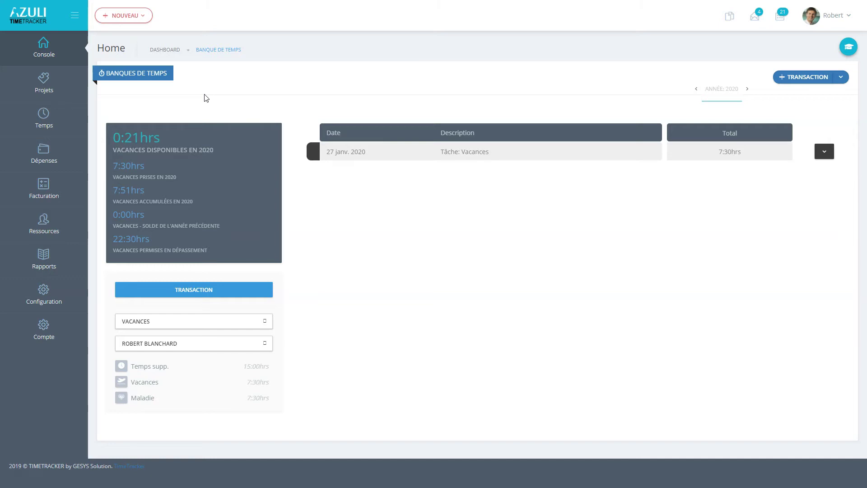
click(42, 44)
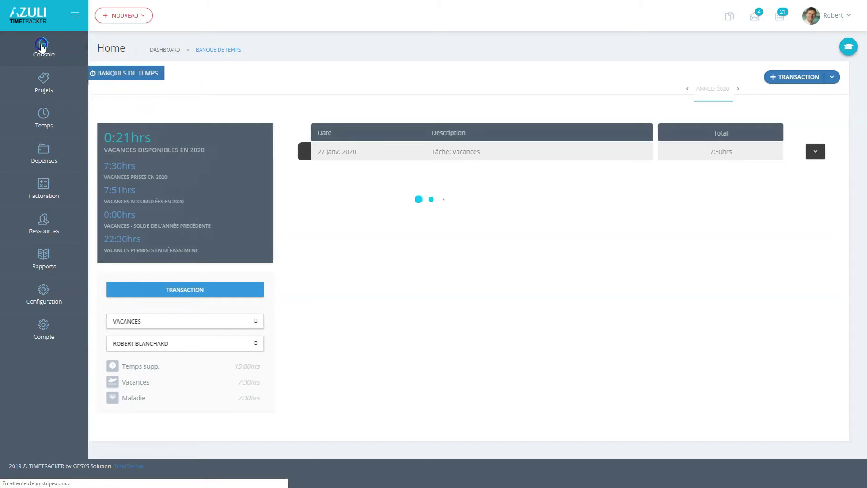
mouse_move(72, 114)
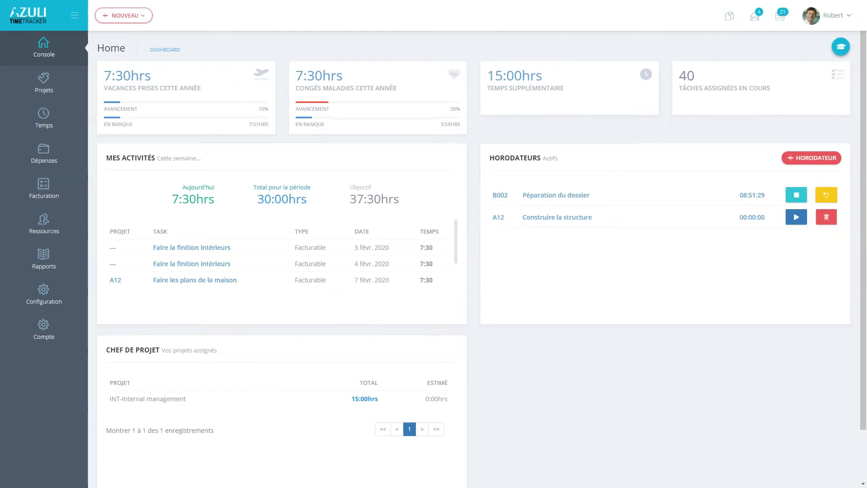
View the overtime bank and the list of assigned tasks from the dashboard, returning to the console after each.
click(554, 90)
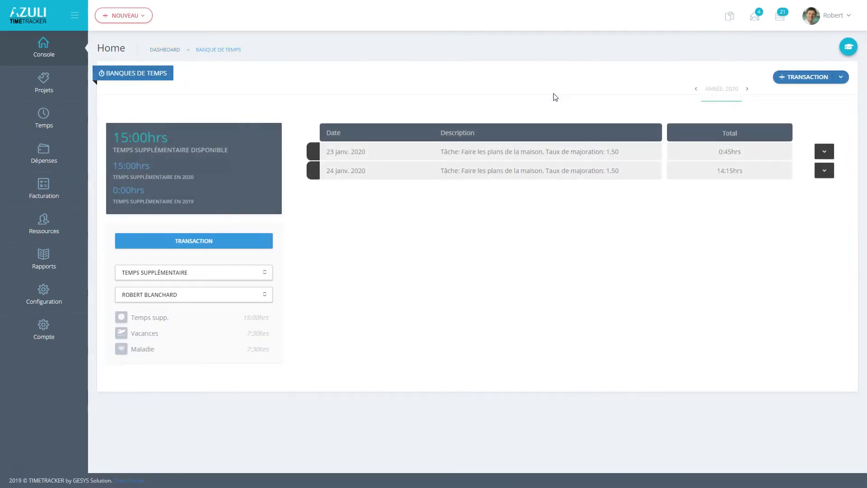
click(45, 44)
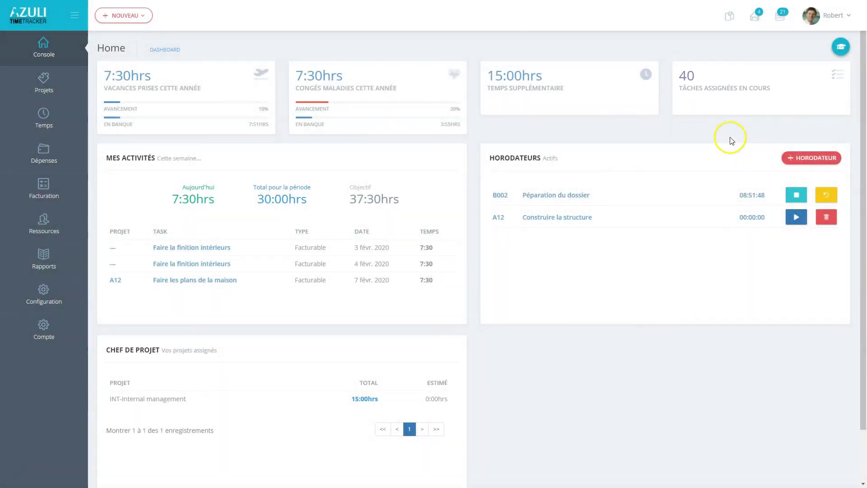
click(720, 88)
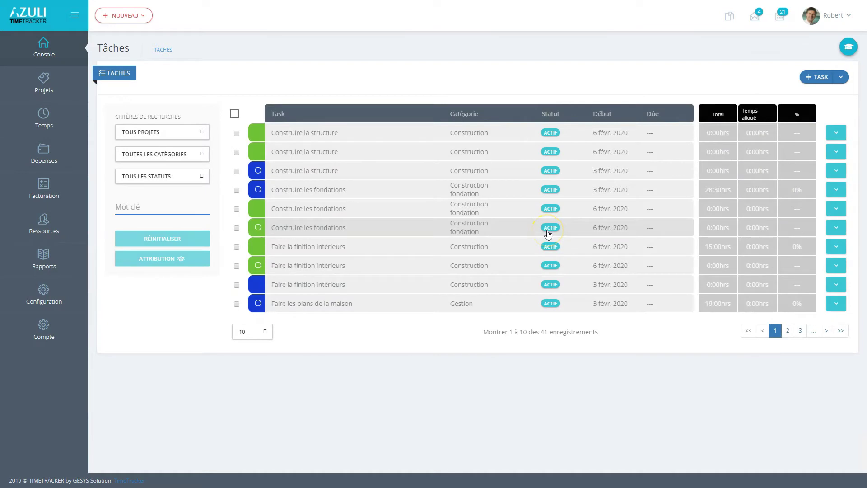
click(40, 43)
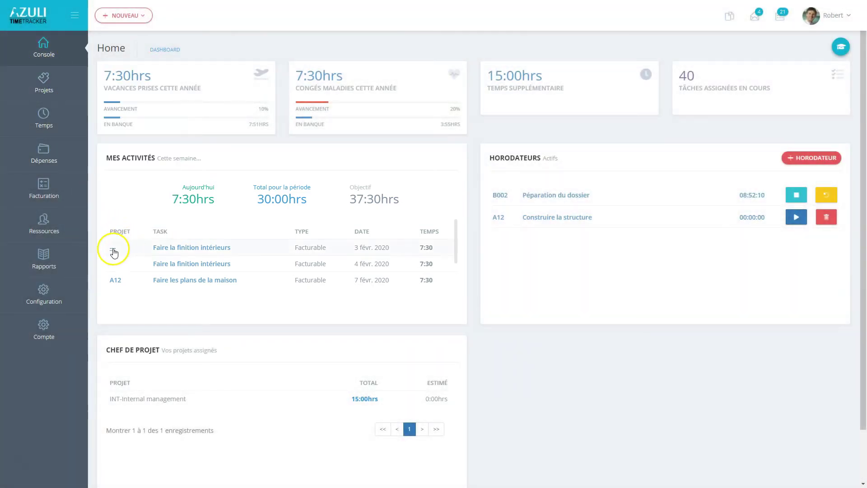
View project A12 and its task "Faire les plans de la maison" from this week's activities, returning to the console after each.
click(114, 281)
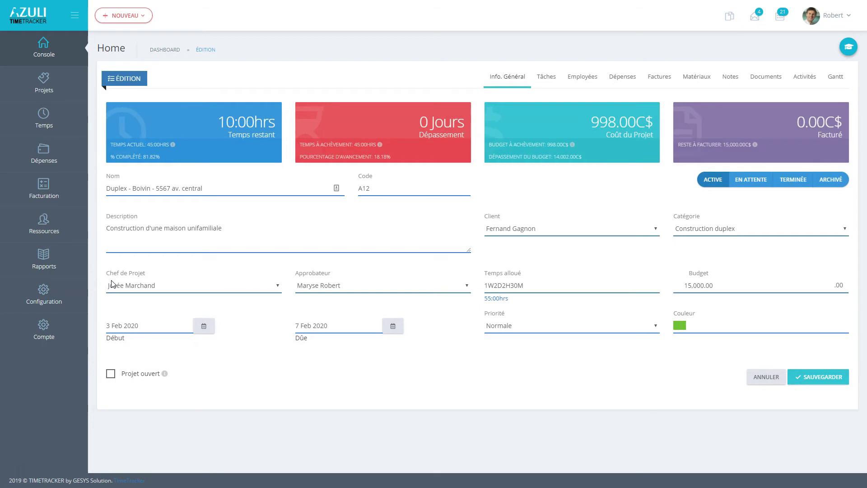
click(42, 47)
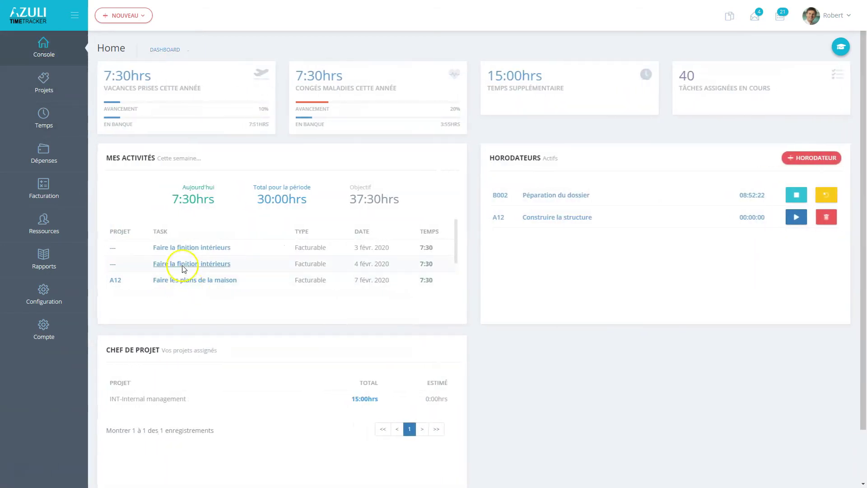
click(180, 281)
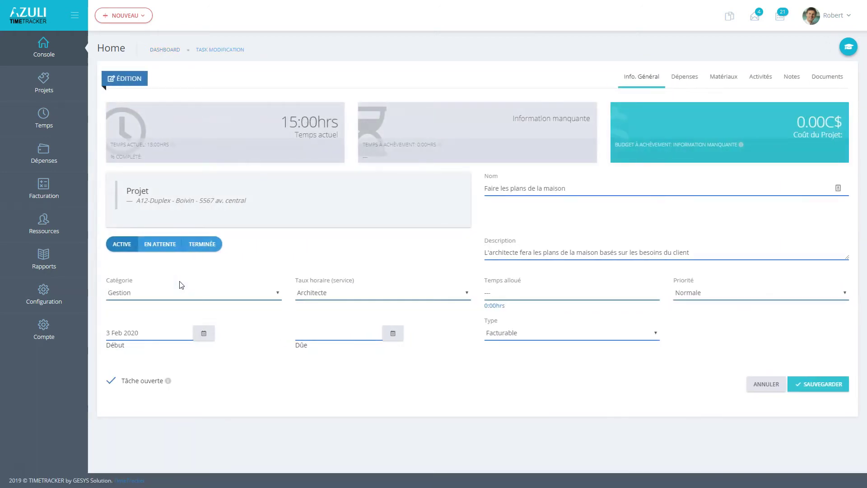
click(46, 42)
click(87, 86)
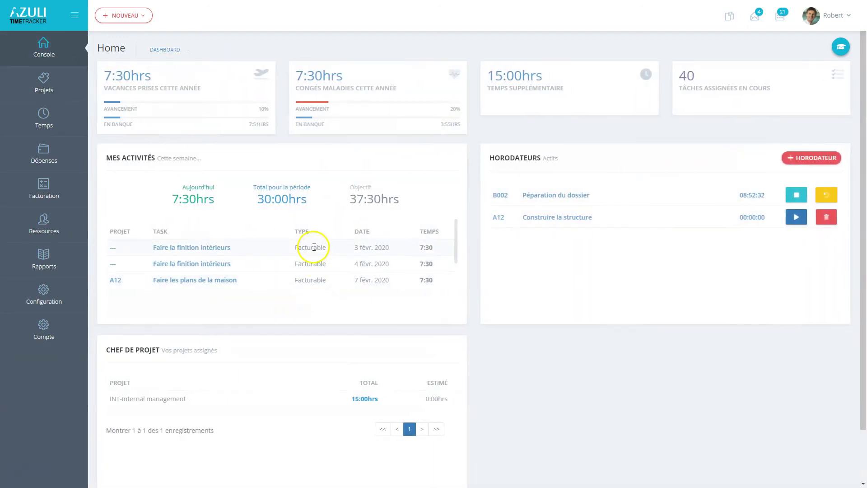
View the 3 February 2020 "Faire la finition intérieurs" activity entry and close it without saving.
click(314, 247)
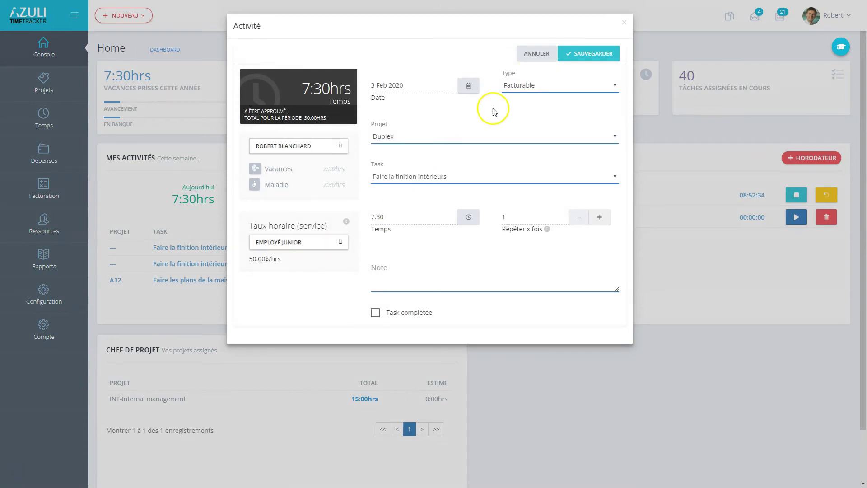
click(536, 54)
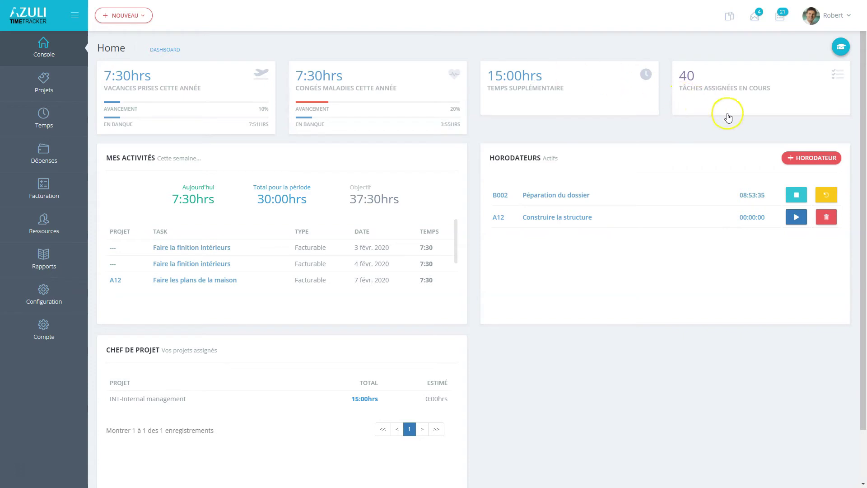
Create a timer for project A12 with the task "Faire les plans de la maison", set to start immediately.
click(808, 158)
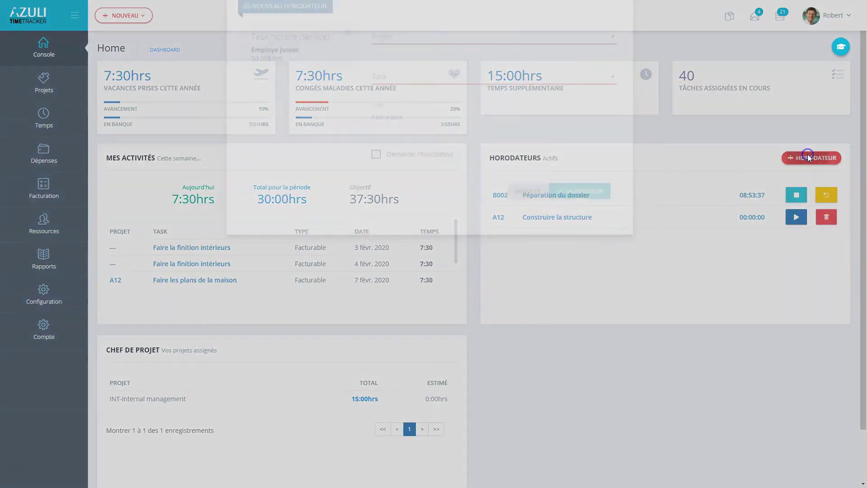
click(400, 97)
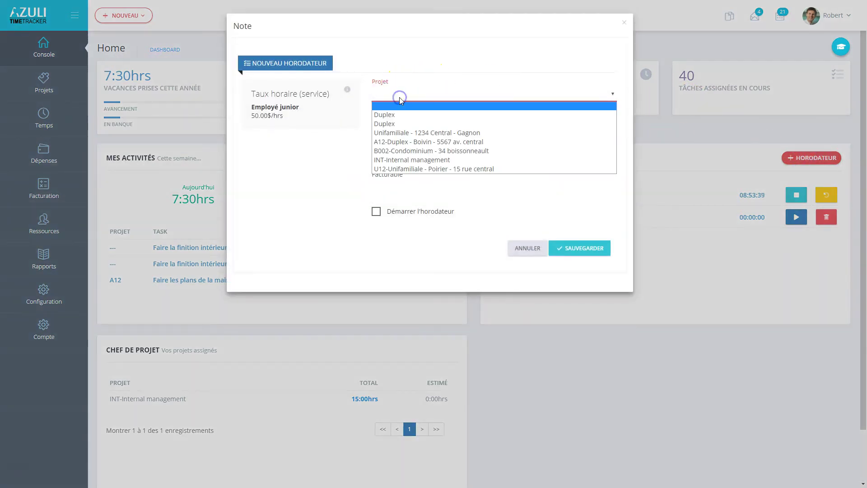
click(415, 140)
click(415, 140)
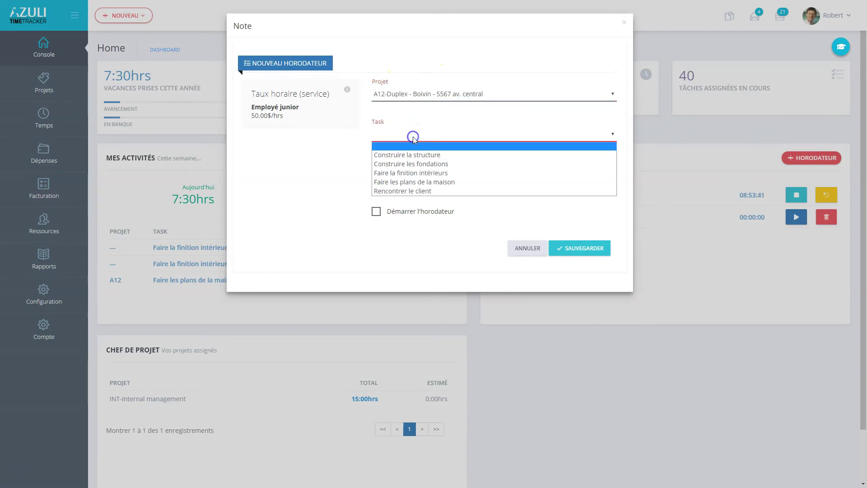
click(411, 182)
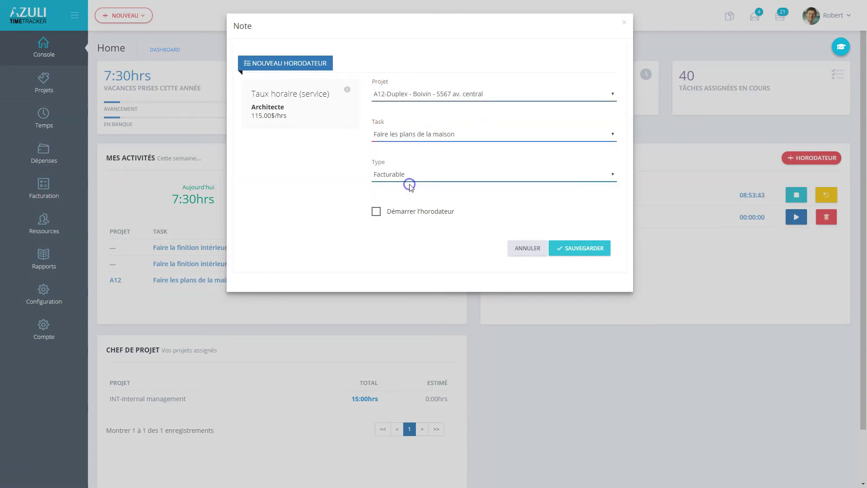
click(376, 214)
click(573, 248)
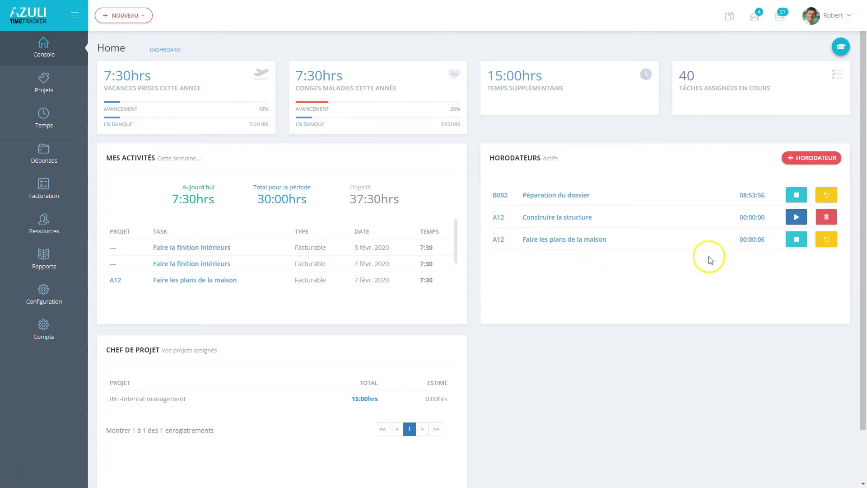
Start the A12 "Construire la structure" timer and reset it.
click(797, 218)
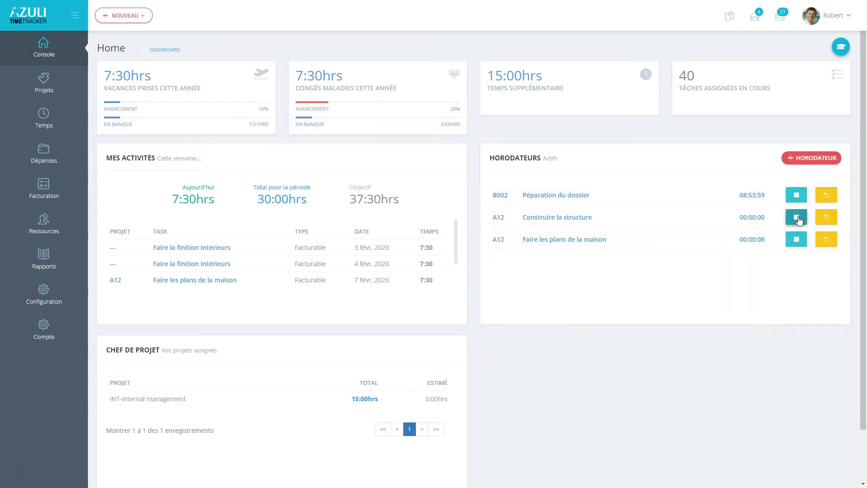
click(826, 218)
Stop the B002 "Péparation du dossier" timer and save its time as Non-facturable.
click(801, 199)
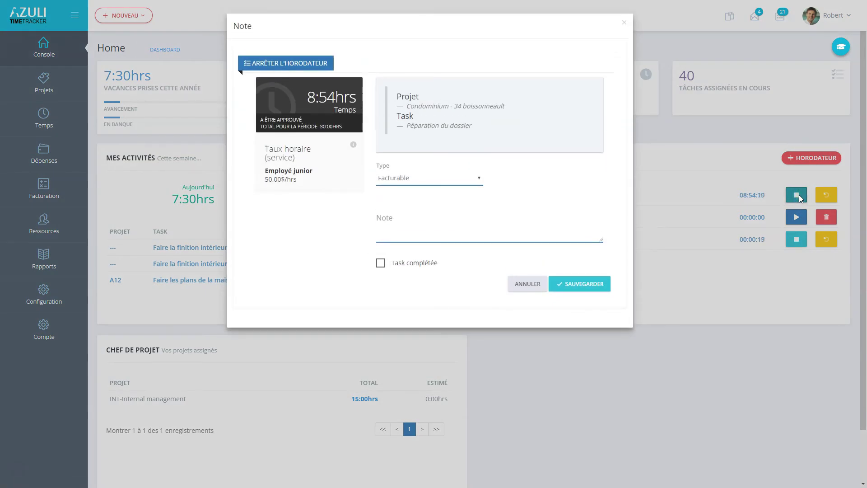
click(420, 301)
click(407, 178)
click(407, 207)
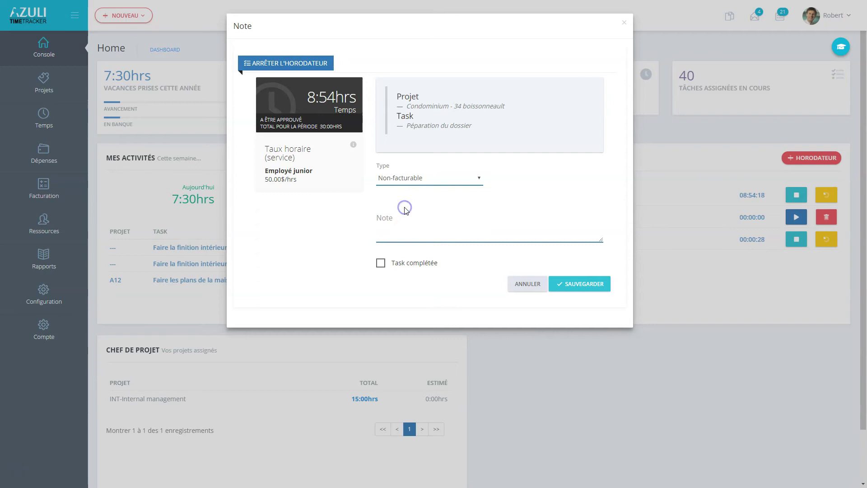
click(402, 234)
click(564, 285)
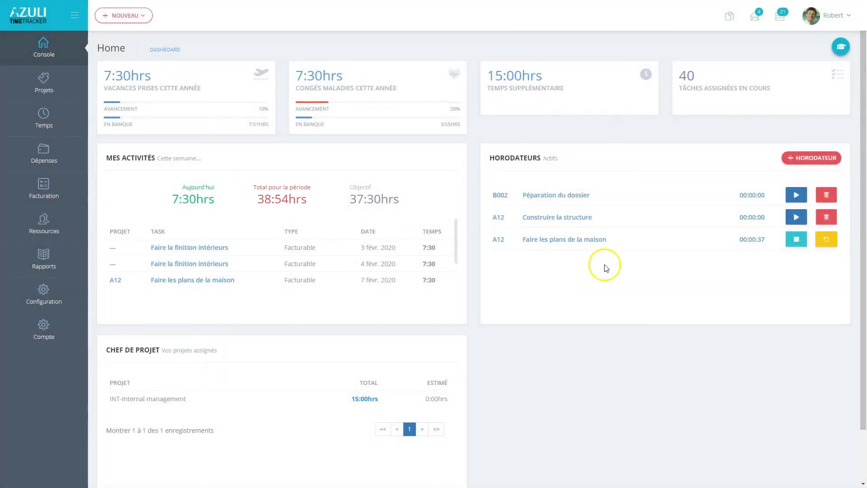
click(637, 229)
View the assigned project INT-Internal management from the project manager list and leave it without saving.
scroll(637, 228, down, 2)
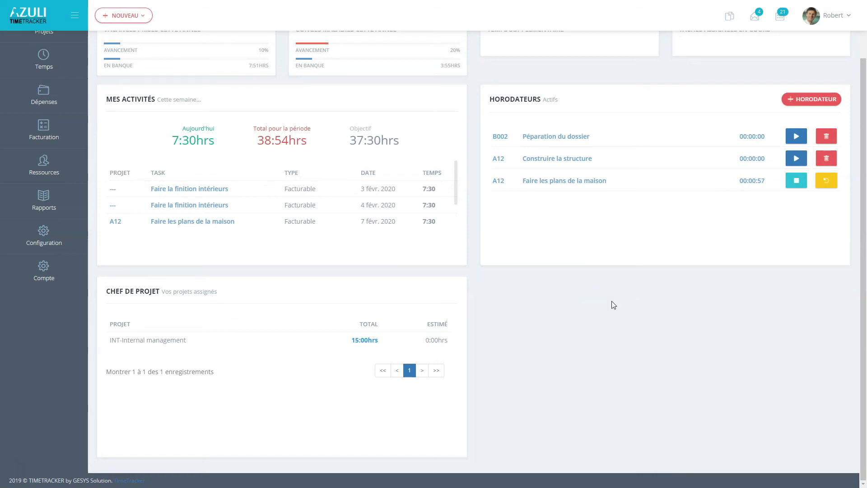
click(138, 340)
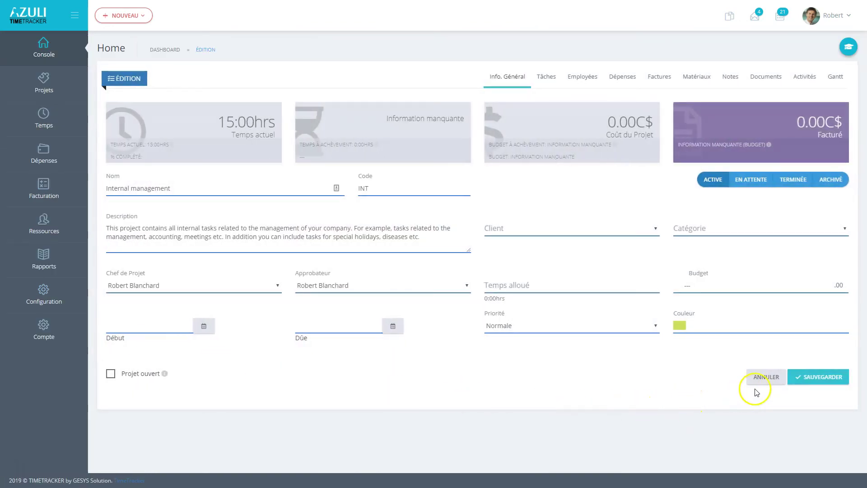
click(765, 380)
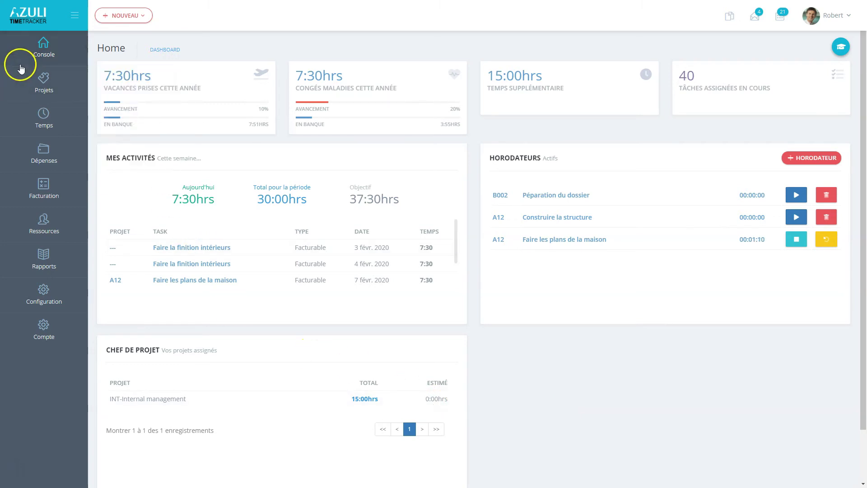
mouse_move(42, 81)
mouse_move(39, 122)
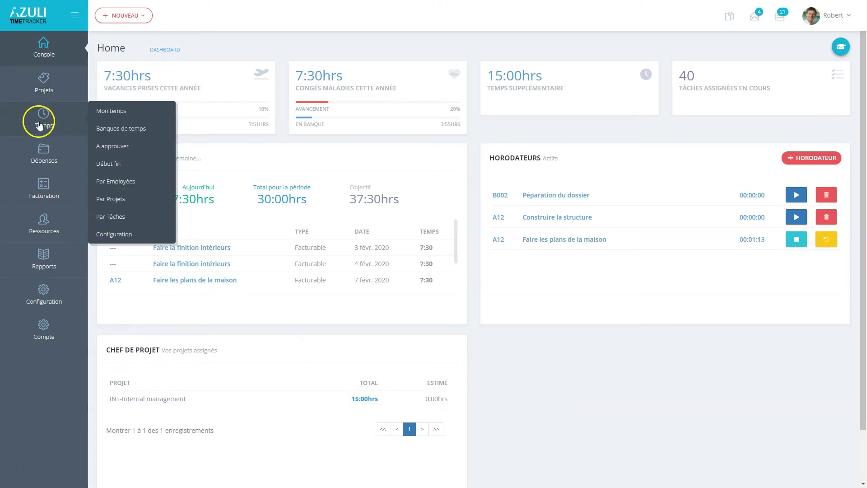
mouse_move(37, 153)
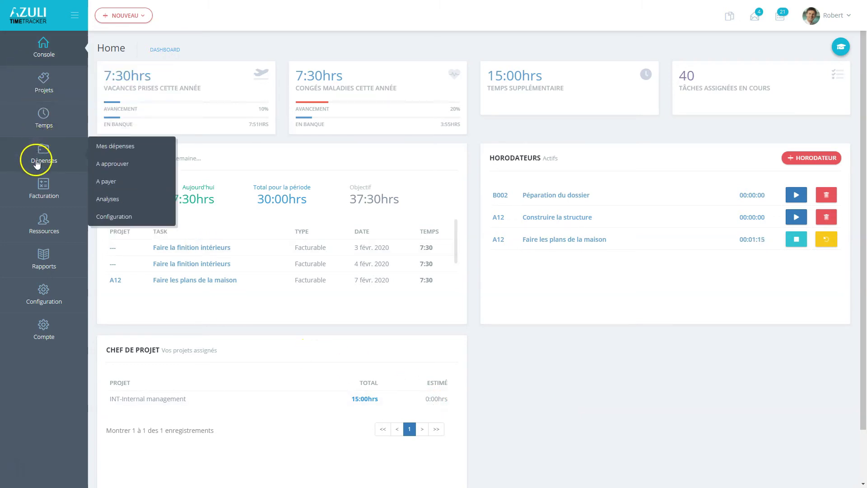
mouse_move(38, 193)
mouse_move(43, 224)
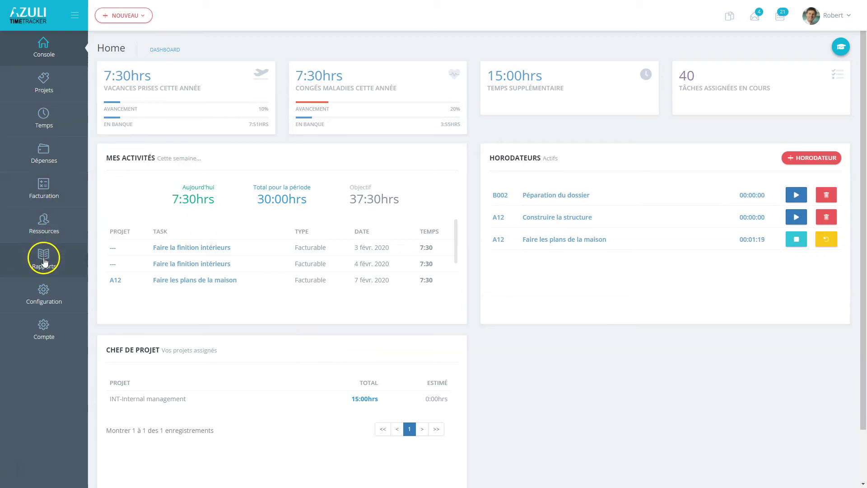
mouse_move(44, 293)
mouse_move(42, 325)
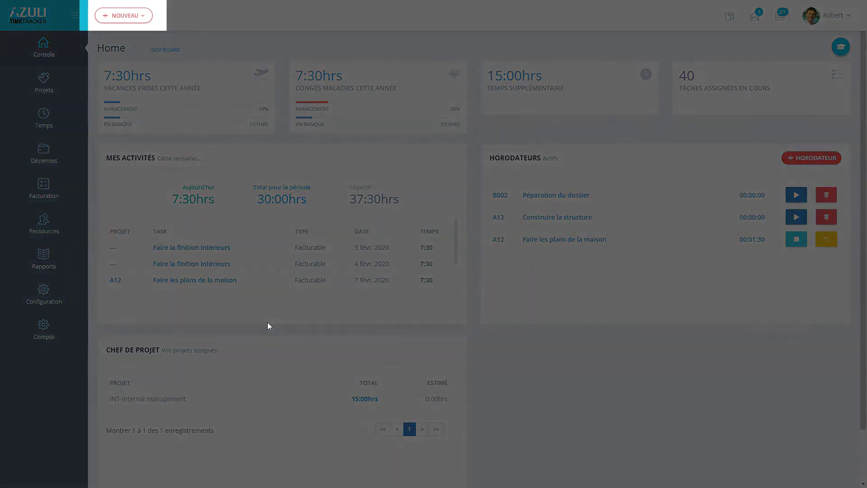
click(267, 323)
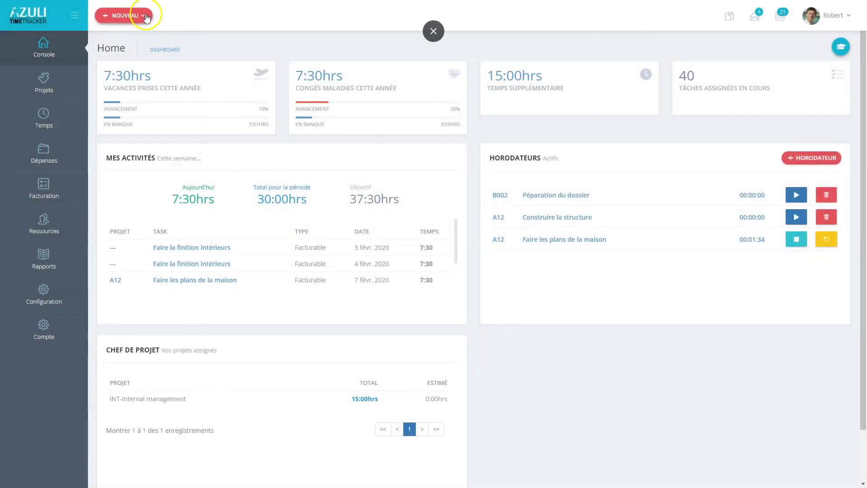
Review the available shortcuts for creating a new activity, project, task, note, invoice or expense without creating anything.
click(146, 16)
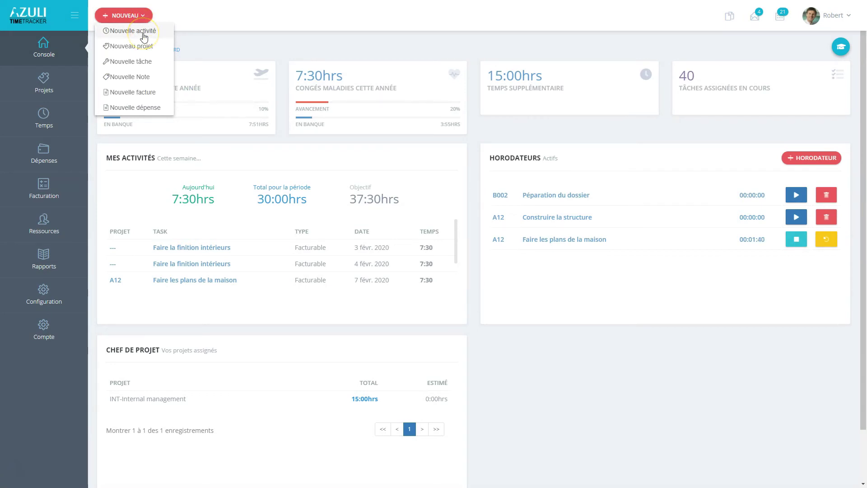
click(142, 47)
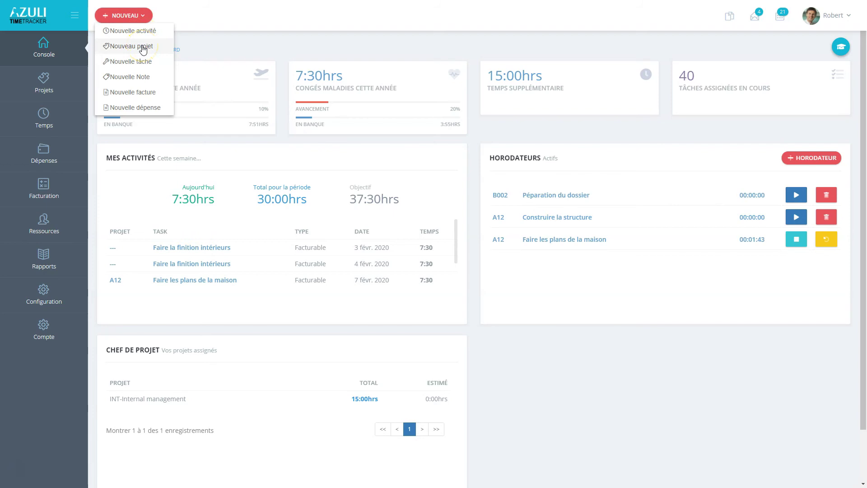
click(164, 77)
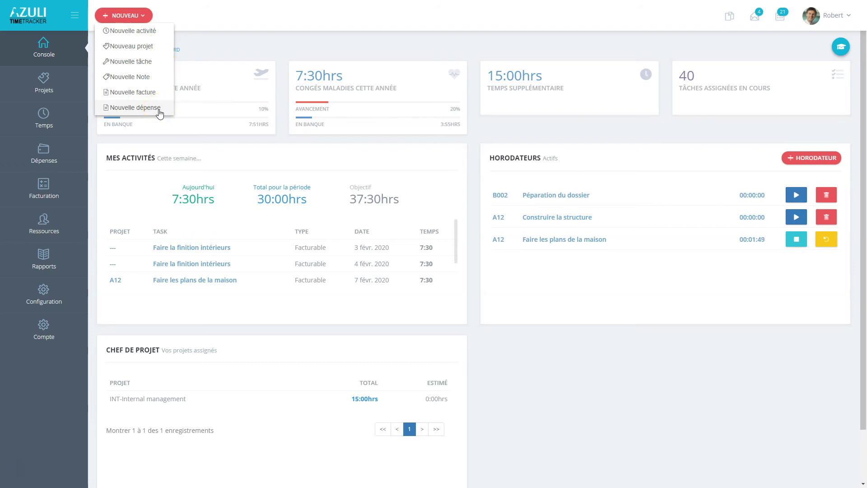
click(144, 34)
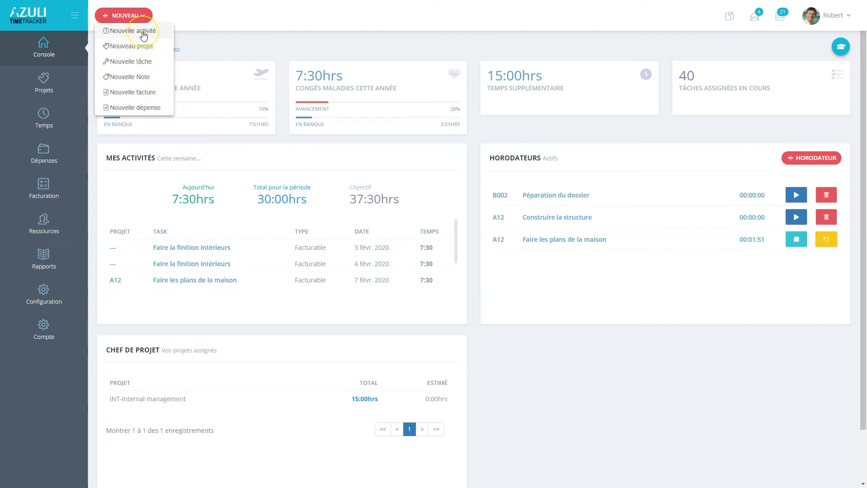
click(220, 22)
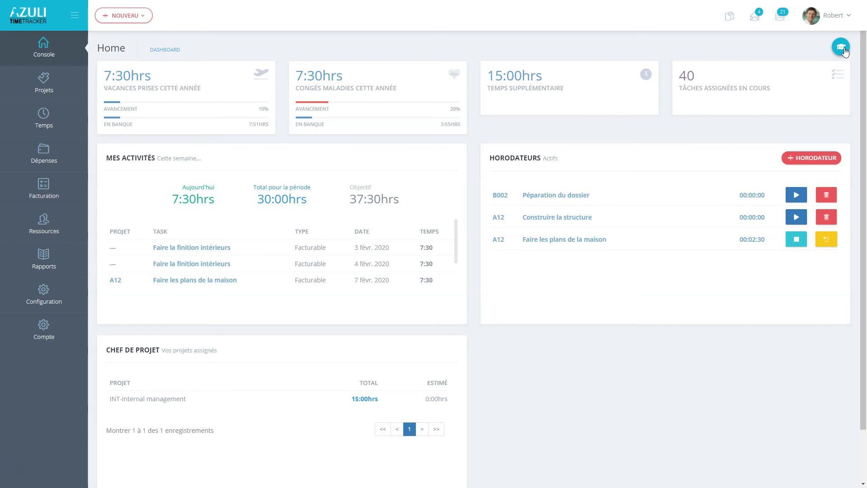
Read through the dashboard's help pages, including the descriptions of the available functions, and close the help.
click(842, 48)
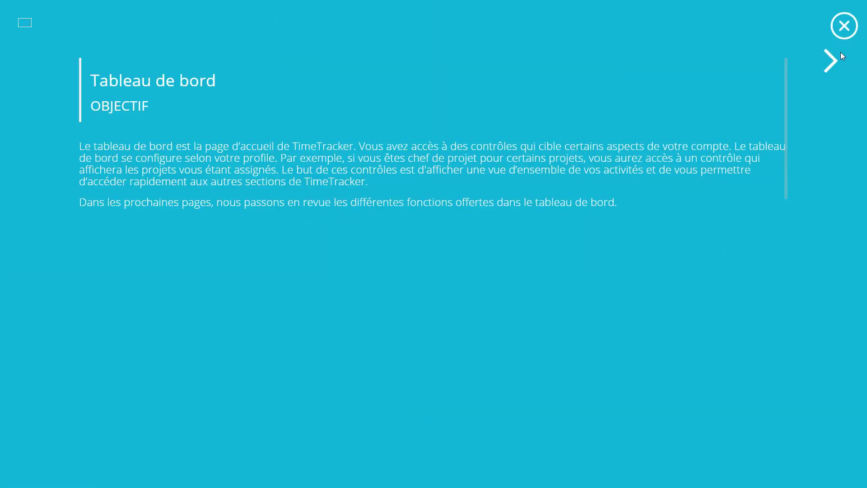
click(831, 62)
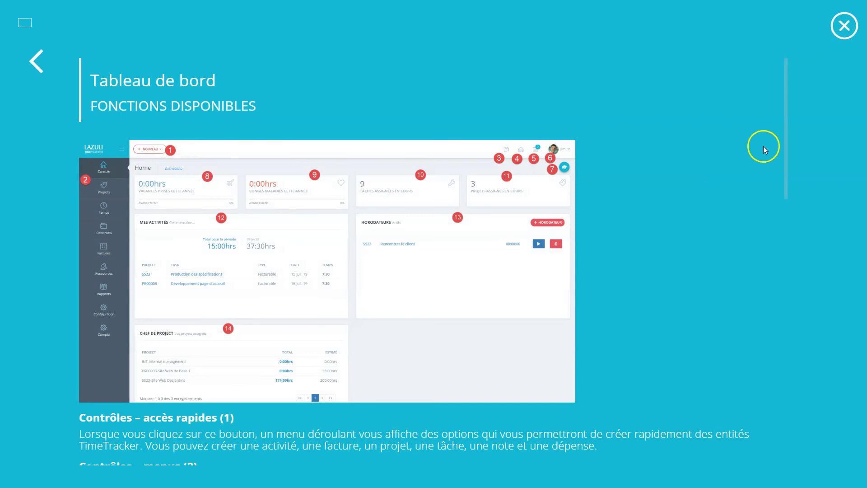
scroll(678, 194, down, 10)
scroll(638, 220, down, 5)
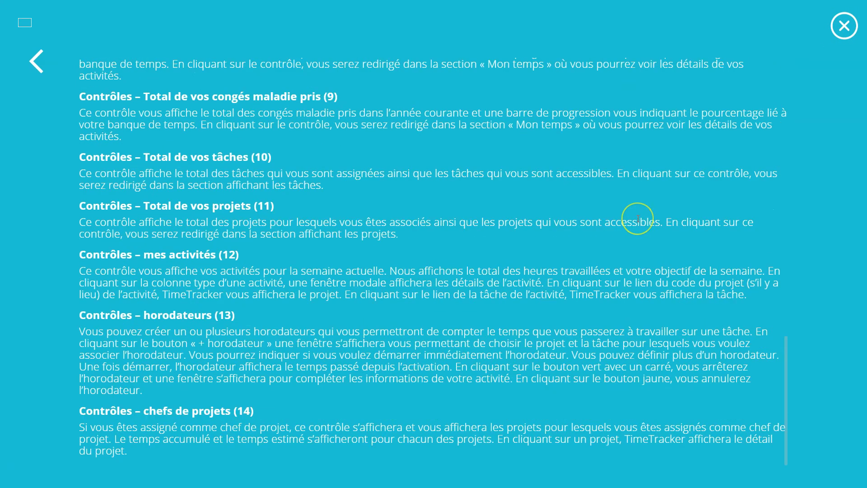
click(844, 26)
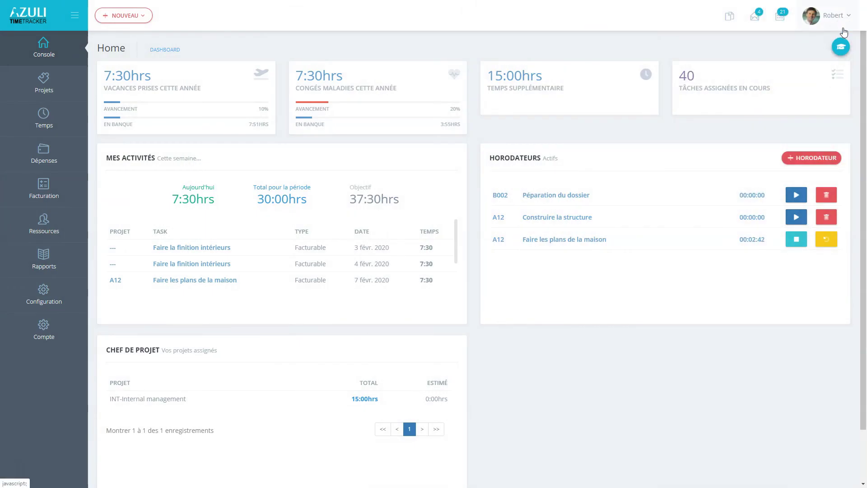
Show the project list for all project managers by setting the manager filter to "Tous les chefs de projet".
mouse_move(15, 81)
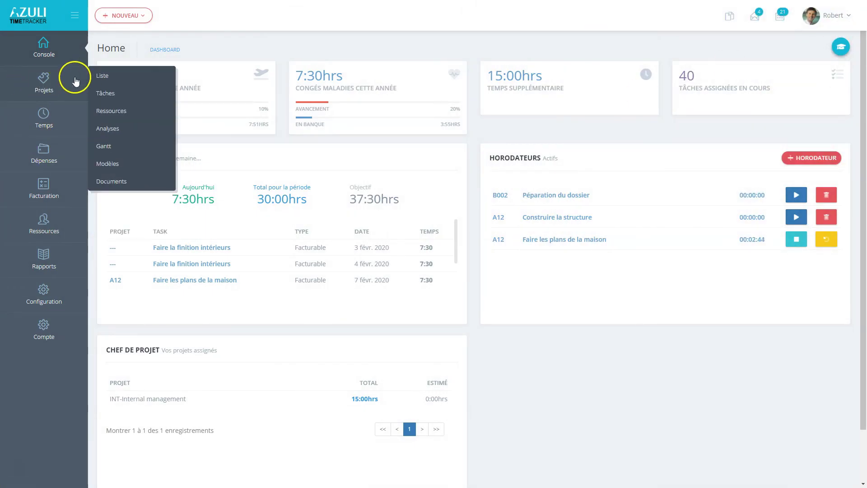
click(103, 76)
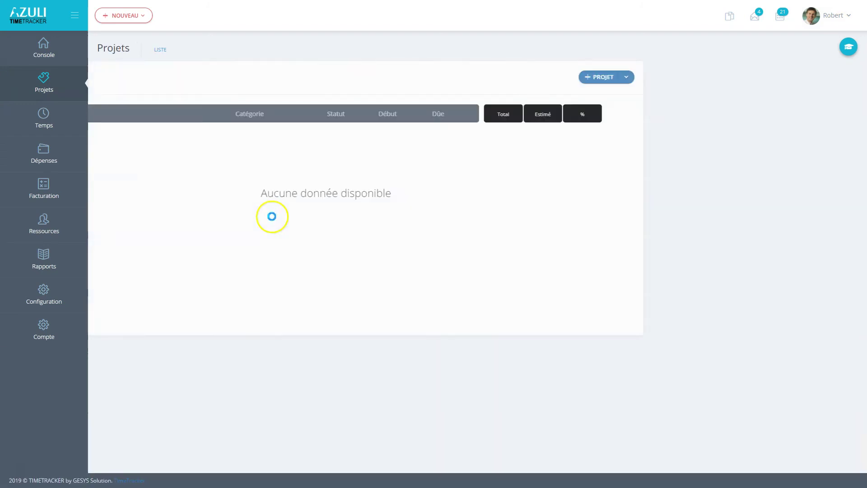
click(203, 197)
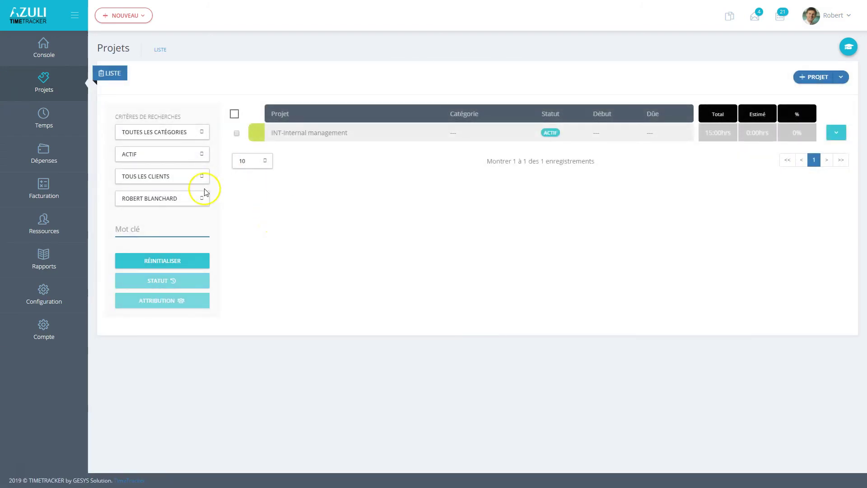
click(162, 213)
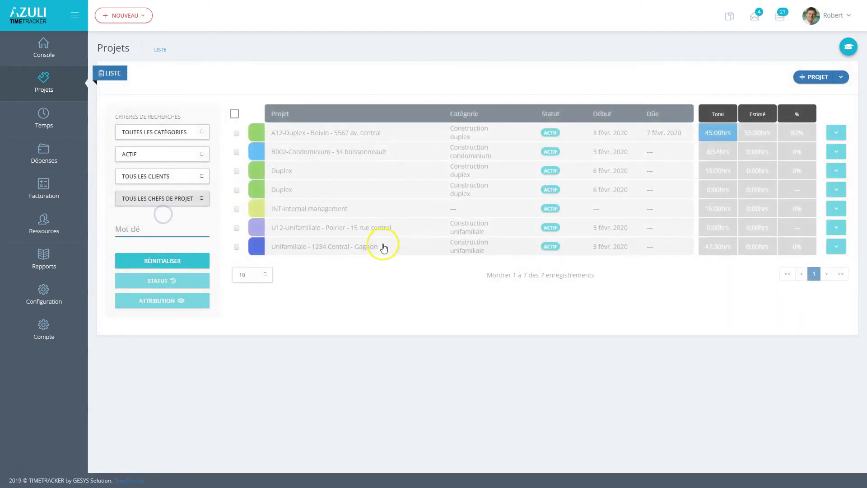
Browse the help pages for the project list, close them and return to the dashboard.
click(849, 47)
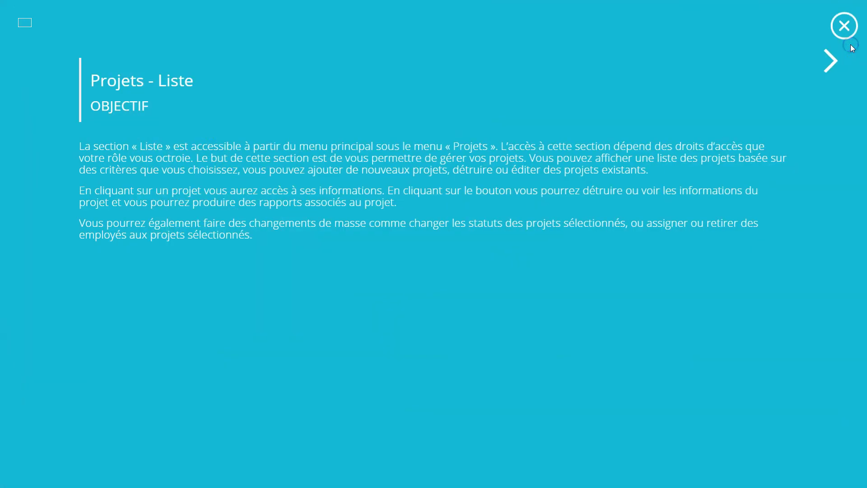
click(830, 62)
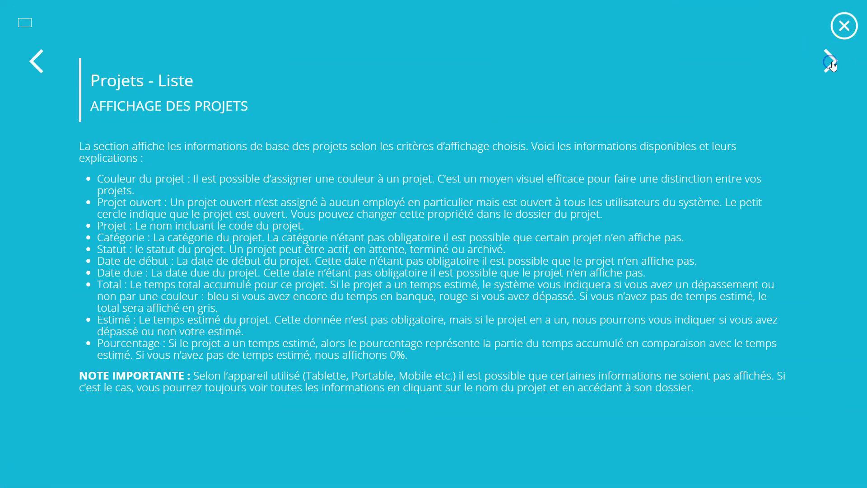
click(832, 63)
click(831, 62)
click(848, 27)
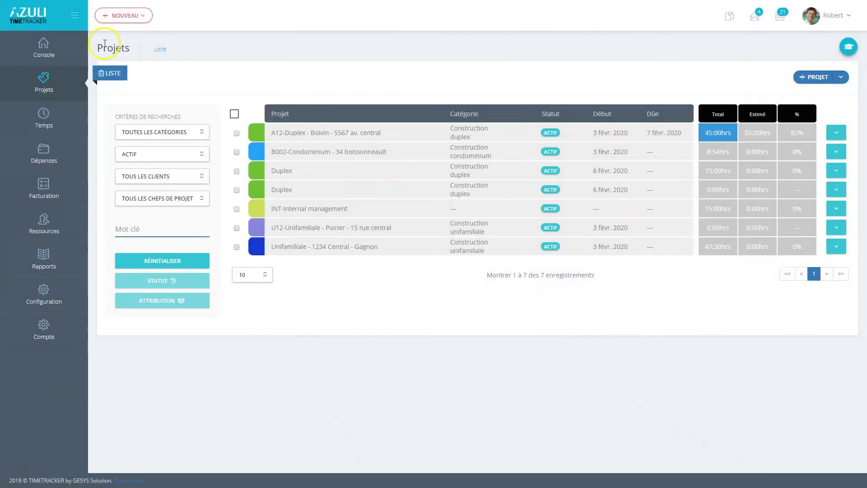
click(37, 54)
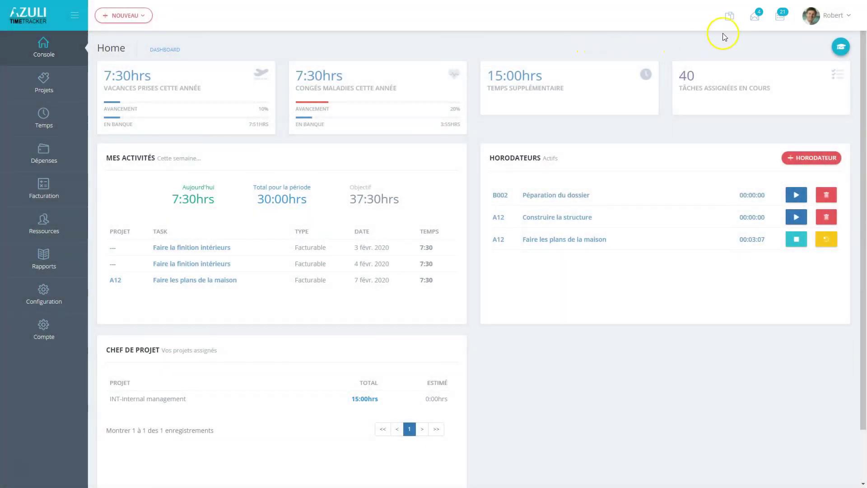
Check the new notes, and read through the list of recent notifications.
click(730, 16)
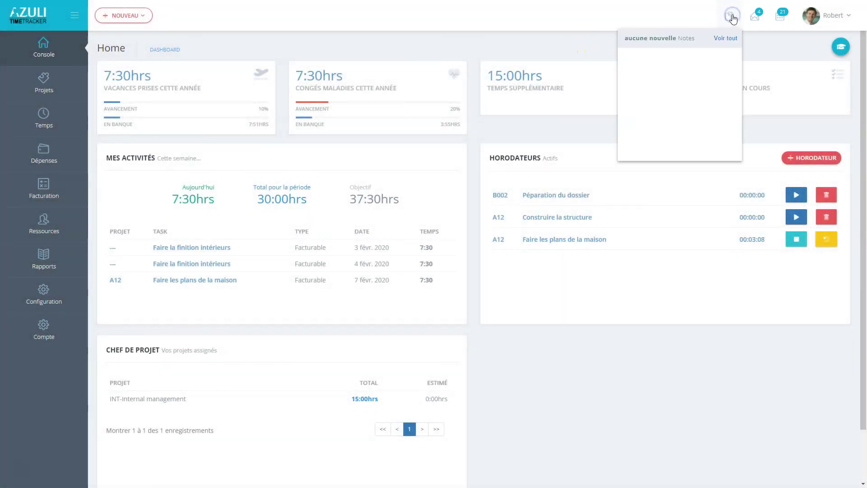
click(724, 40)
click(758, 18)
click(713, 91)
scroll(713, 90, down, 5)
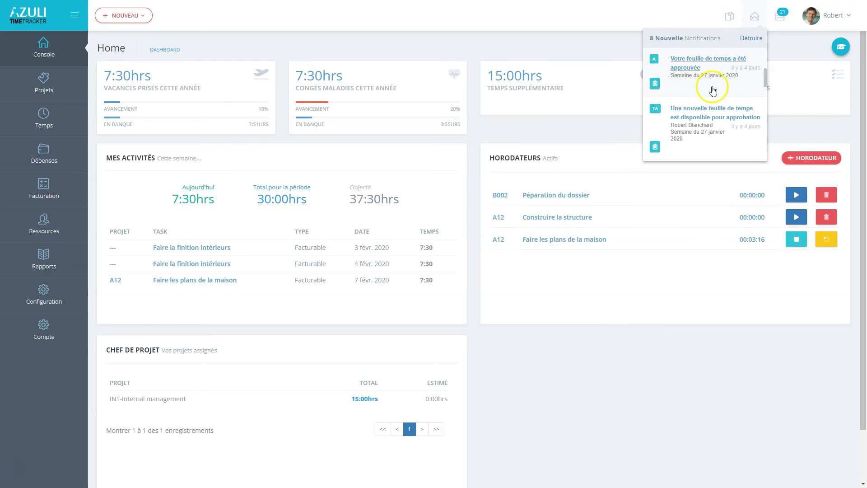
scroll(713, 90, down, 5)
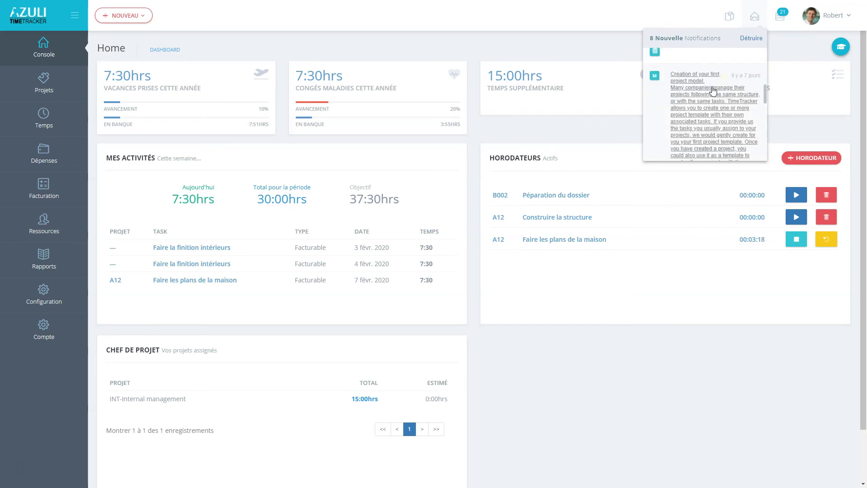
scroll(713, 91, down, 1)
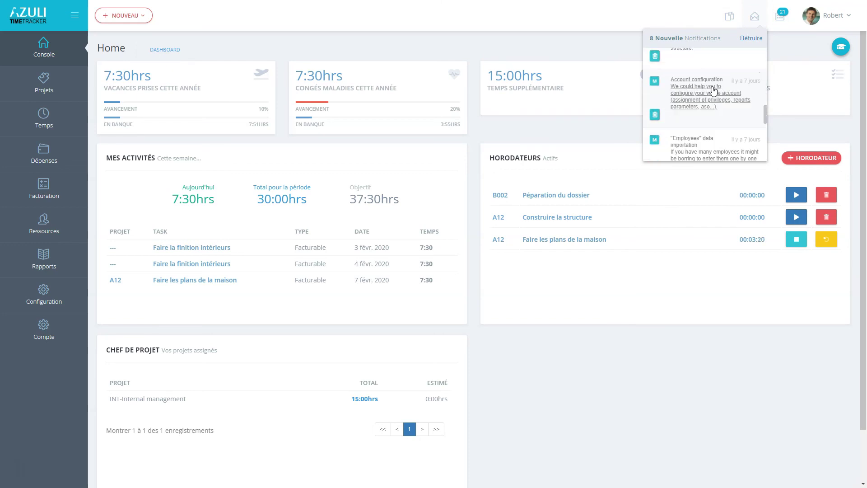
scroll(714, 90, up, 5)
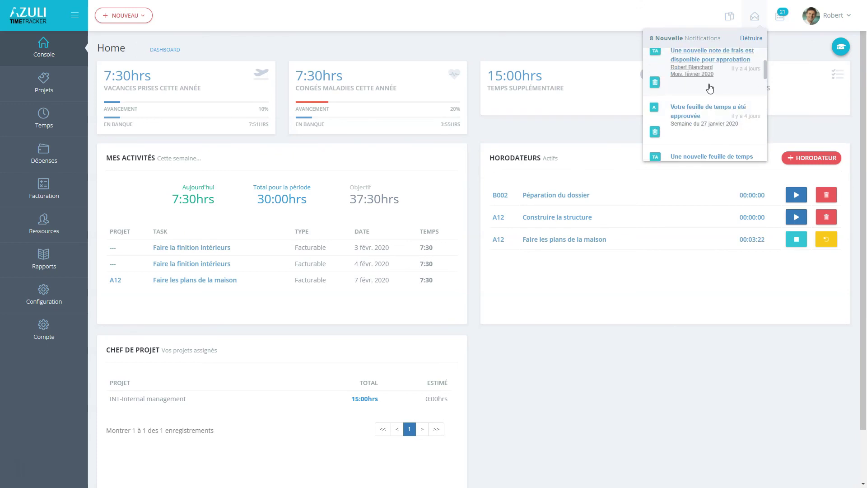
scroll(710, 89, up, 2)
click(746, 90)
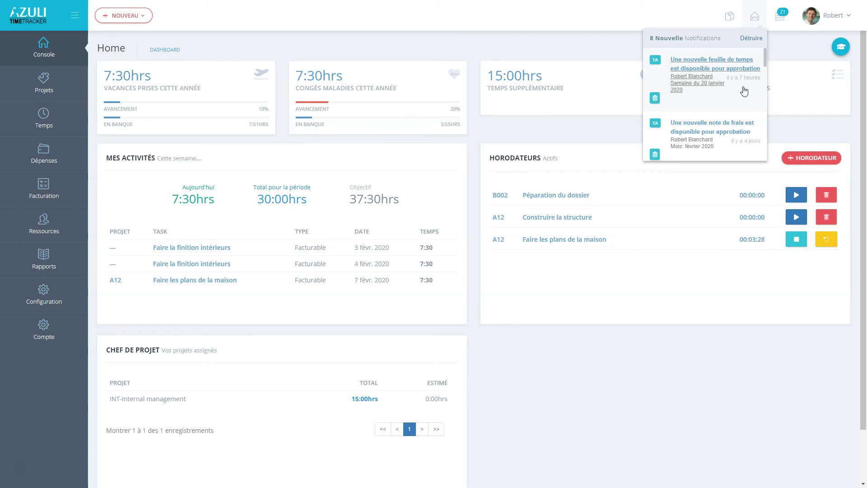
scroll(745, 90, down, 1)
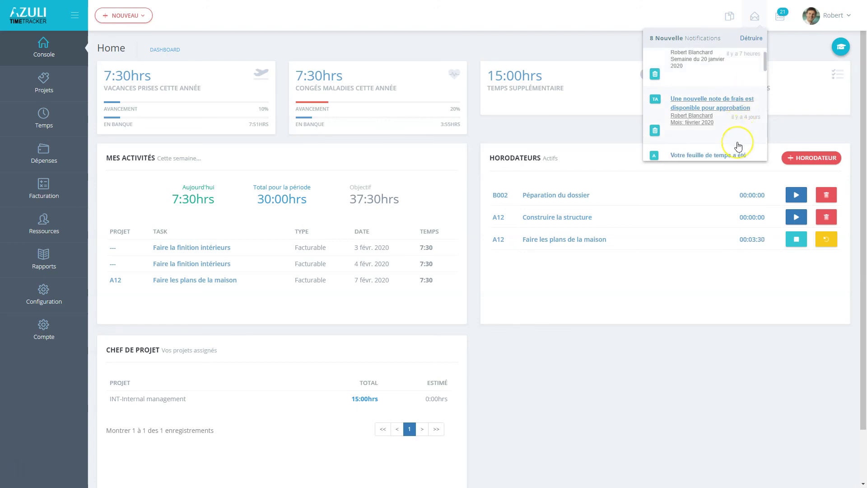
scroll(737, 140, down, 2)
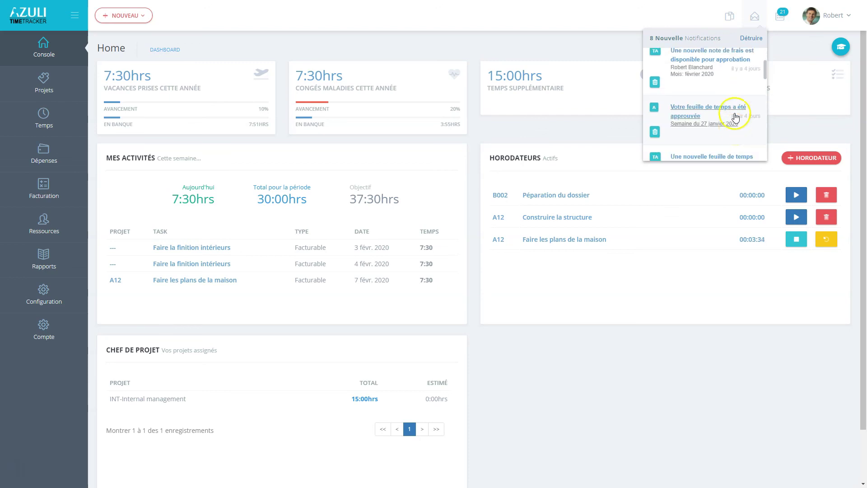
Look through the list of new tasks and close it.
click(778, 16)
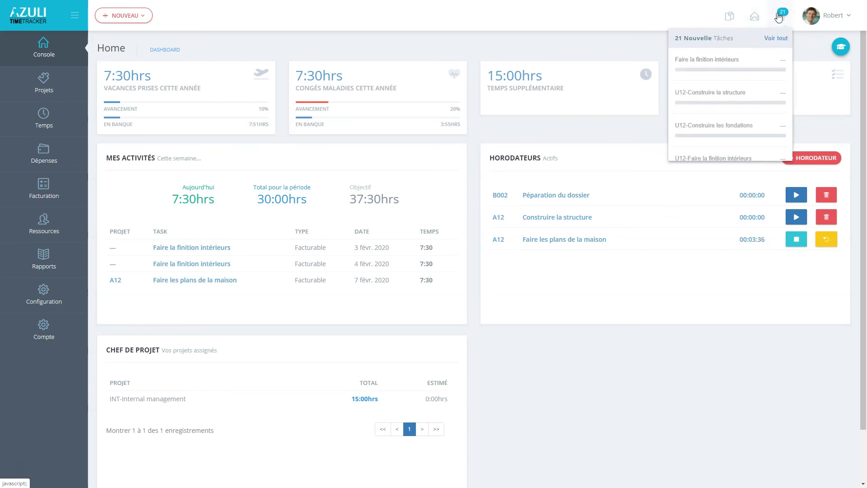
scroll(747, 54, down, 1)
scroll(745, 55, down, 5)
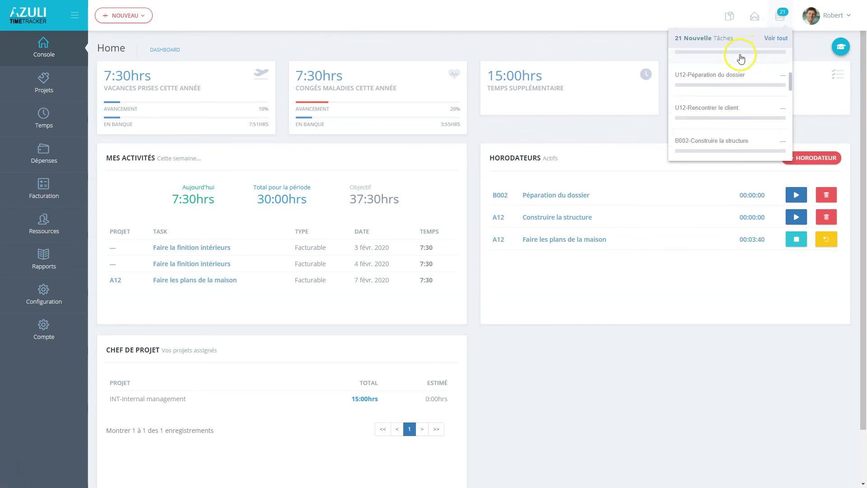
click(782, 14)
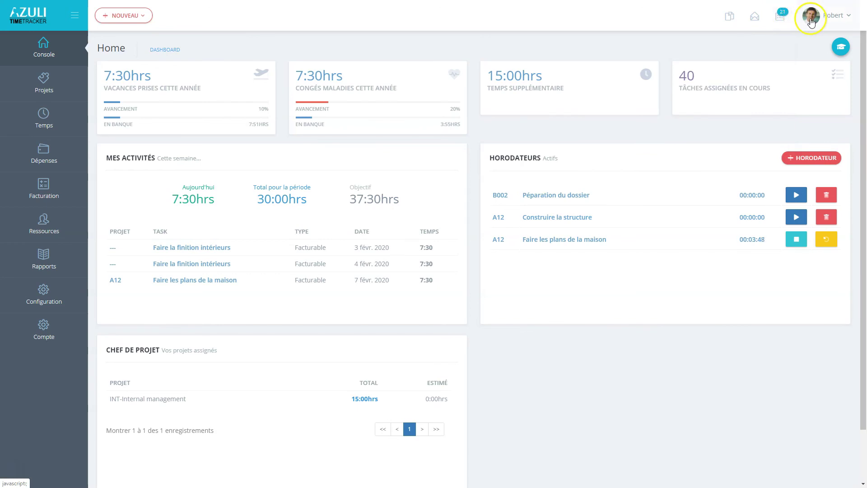
Open the signed-in employee's own profile and view its address details and general information.
click(834, 17)
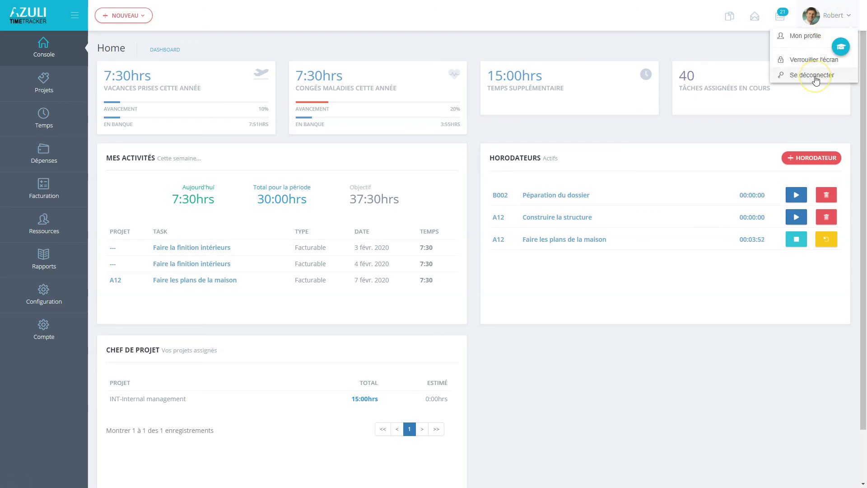
click(799, 35)
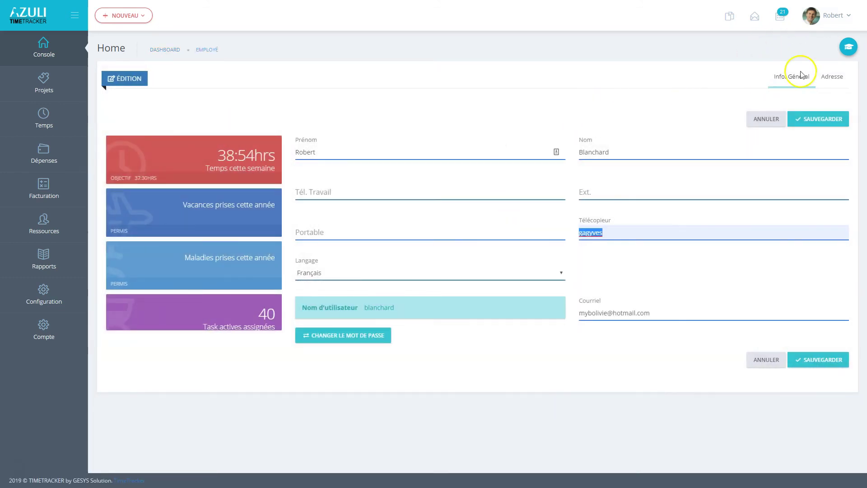
click(833, 80)
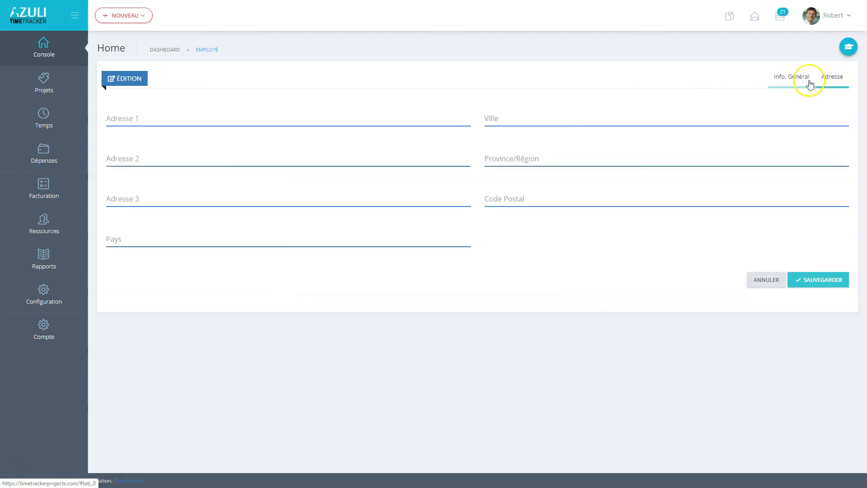
click(794, 79)
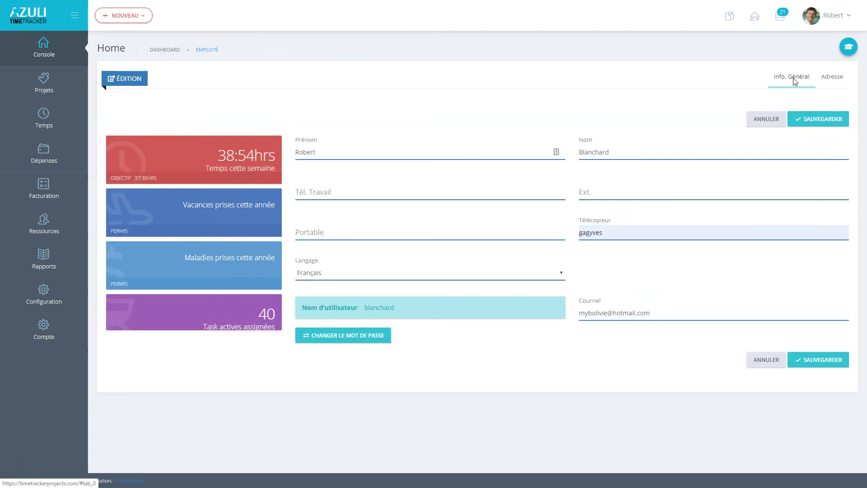
View the password change form, cancel it, and leave the profile without saving to return to the dashboard.
click(341, 336)
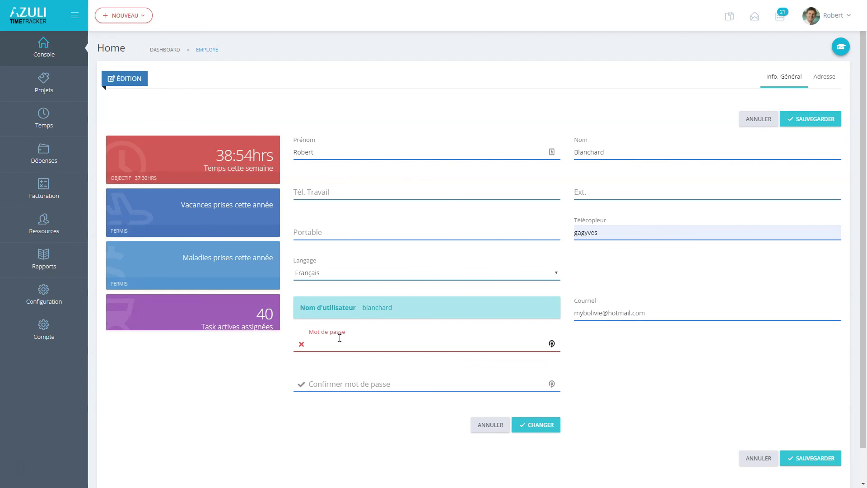
click(488, 427)
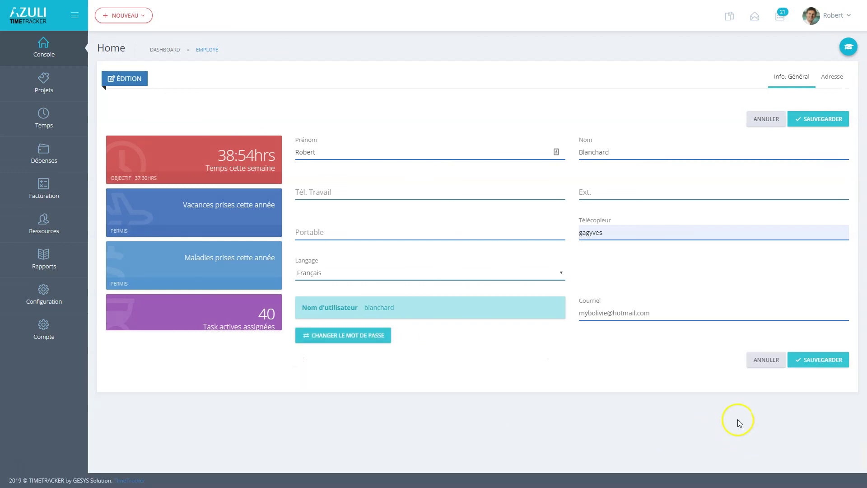
click(768, 360)
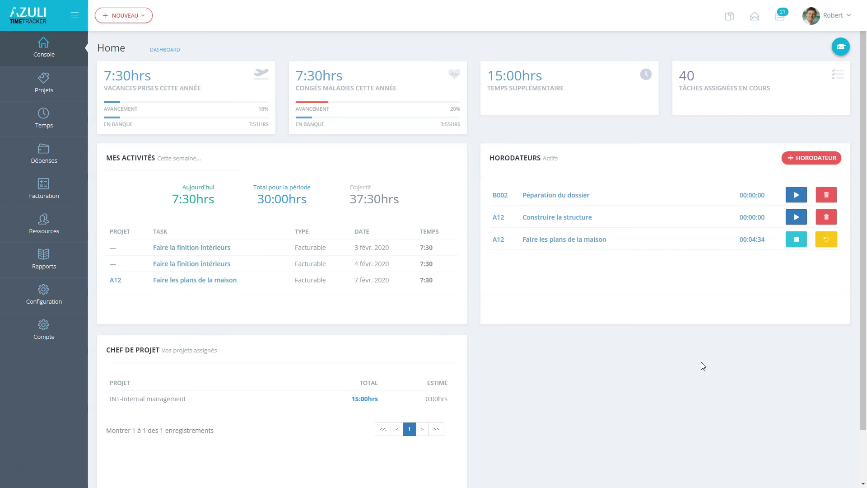
click(14, 469)
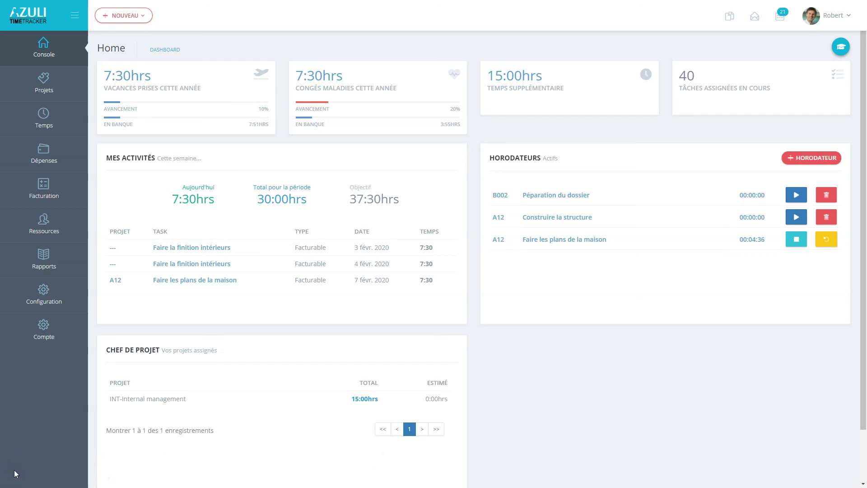